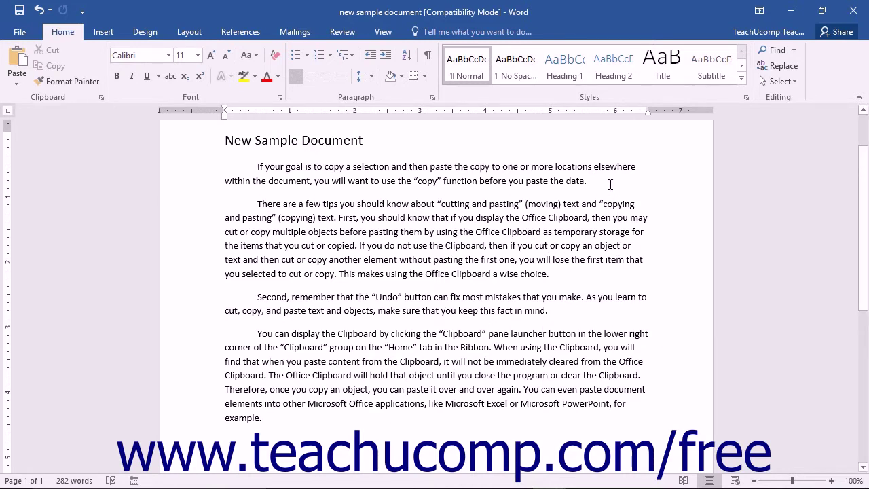
# Copy the opening "If your goal is to copy" paragraph and delete it from the document.
pyautogui.moveTo(610, 185); pyautogui.dragTo(221, 168)
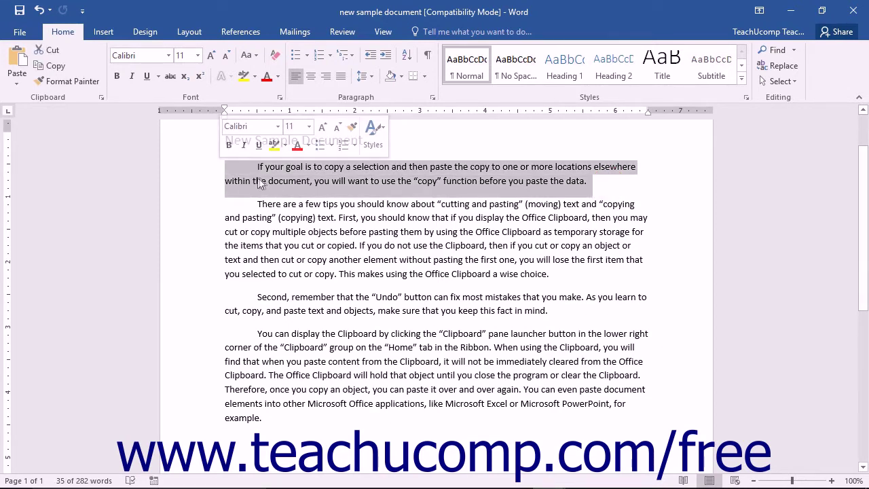
pyautogui.rightClick(376, 176)
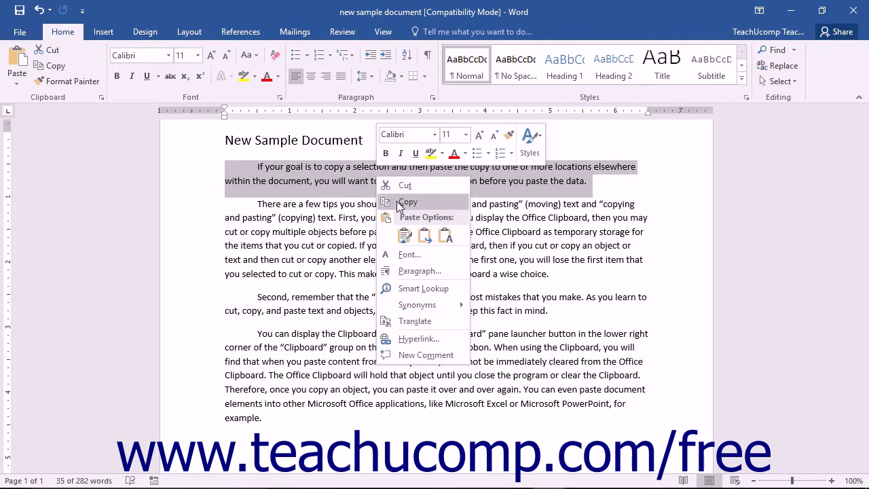
pyautogui.click(399, 203)
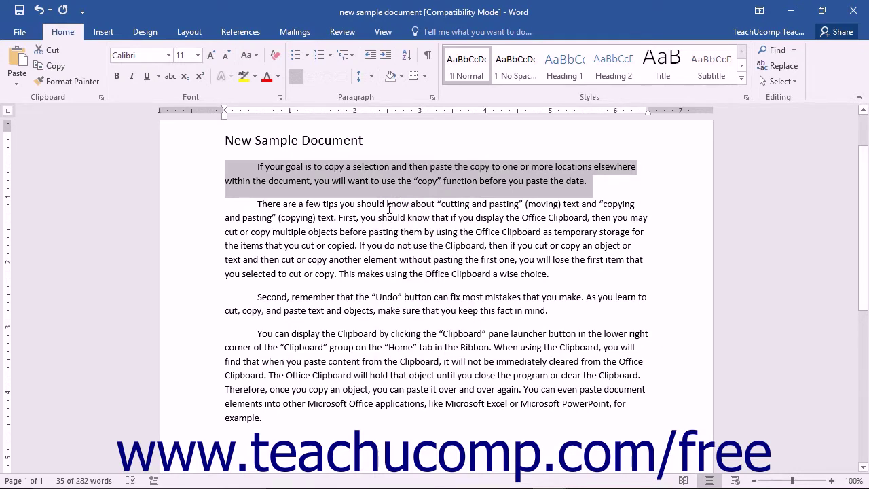
pyautogui.press('Delete')
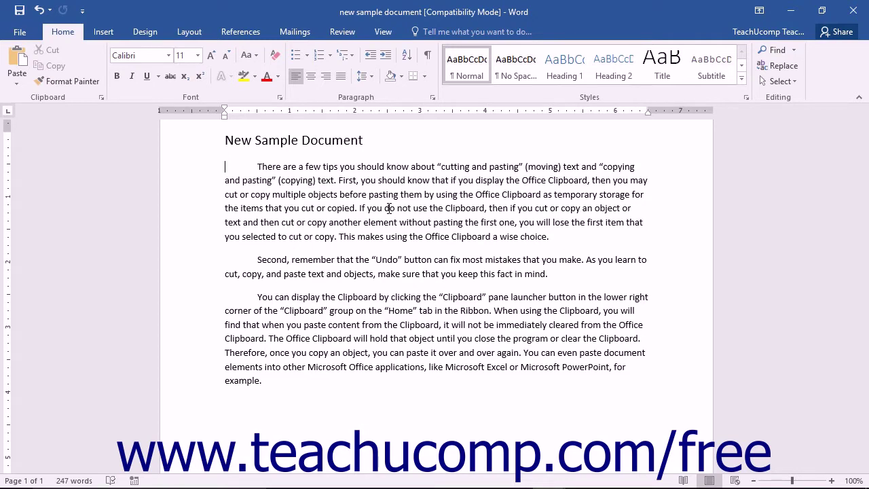
# Copy the "There are a few tips" paragraph and paste it on the empty line after the last paragraph.
pyautogui.moveTo(230, 166); pyautogui.dragTo(580, 243)
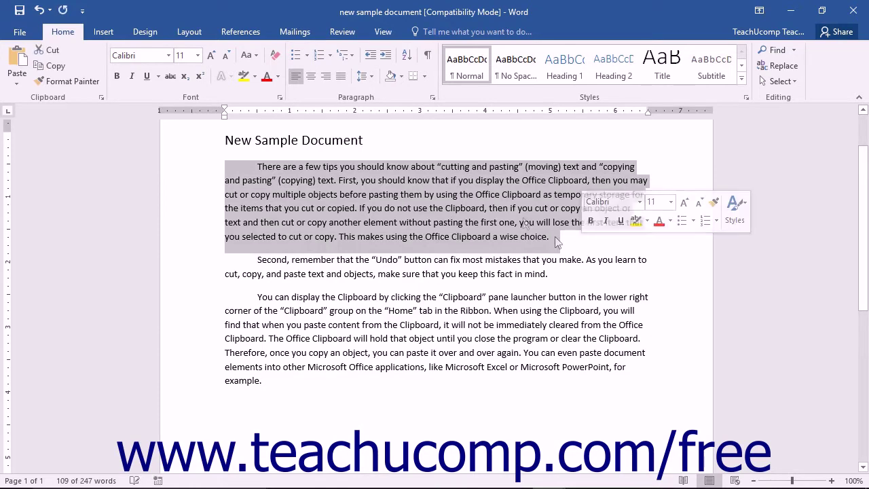
pyautogui.rightClick(502, 198)
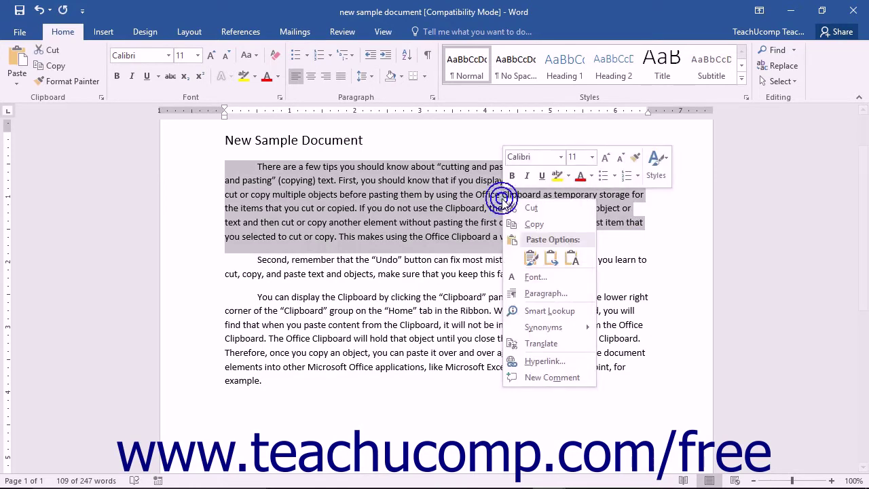
pyautogui.click(526, 224)
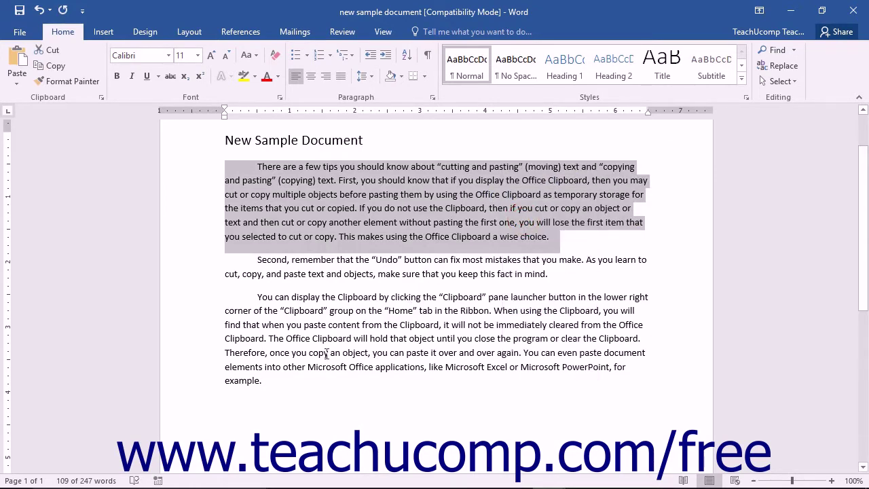
pyautogui.click(278, 399)
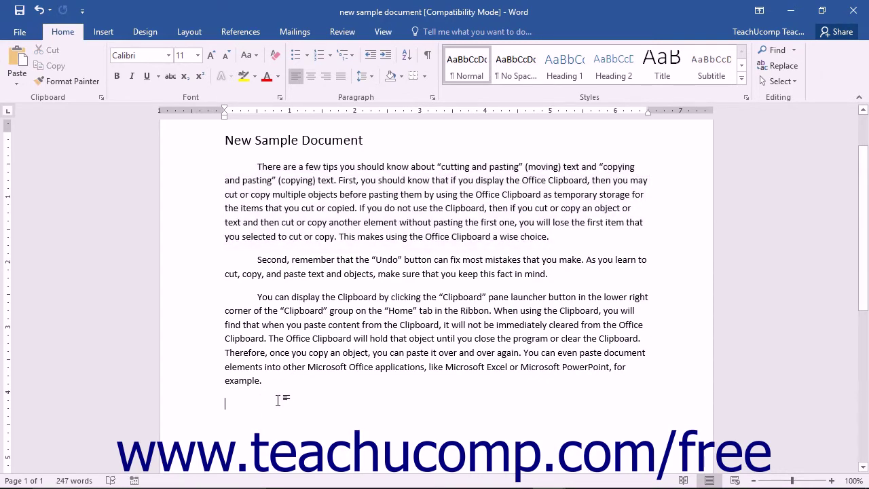
pyautogui.hotkey('ctrl', 'v')
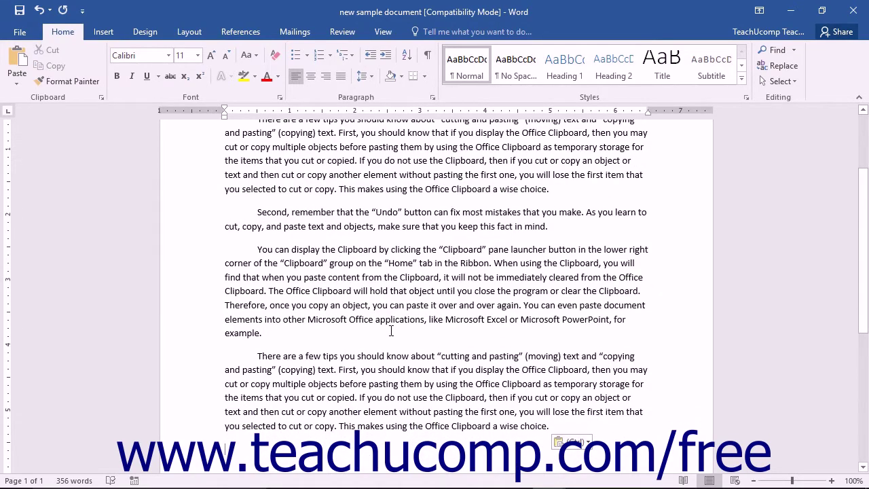
# Undo the pasted paragraph and the deletion of the opening paragraph.
pyautogui.scroll(3, 391, 330)
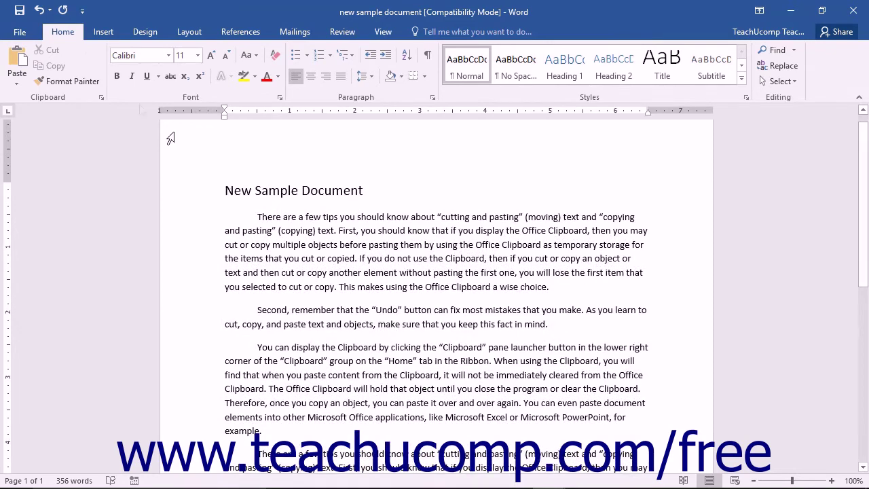
pyautogui.click(39, 11)
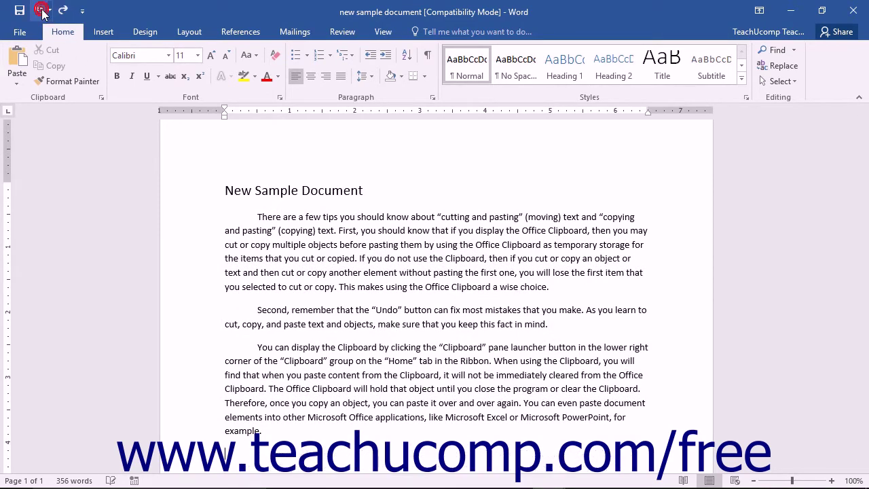
pyautogui.click(39, 10)
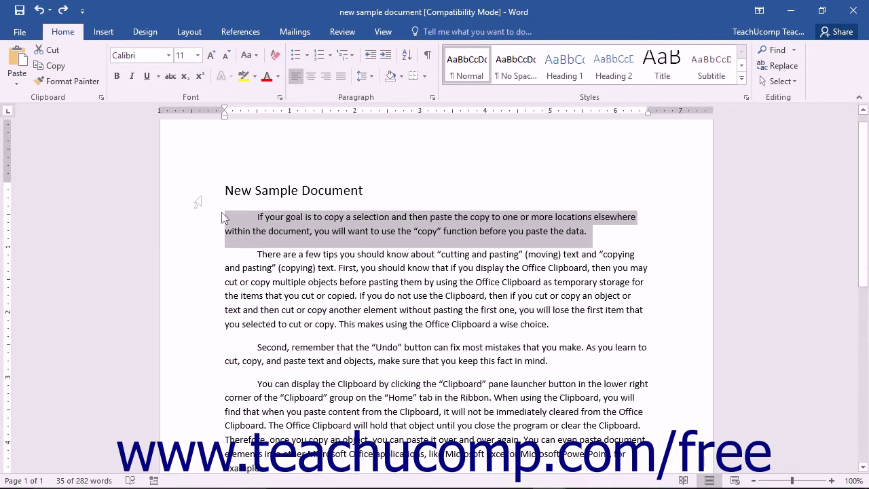
# Display the Office Clipboard and add a copy of the selected opening paragraph to it.
pyautogui.click(101, 100)
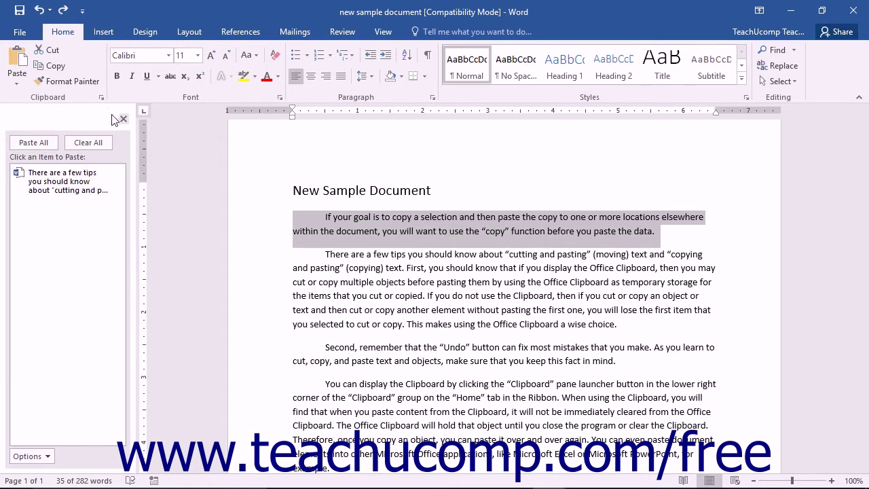
pyautogui.click(54, 66)
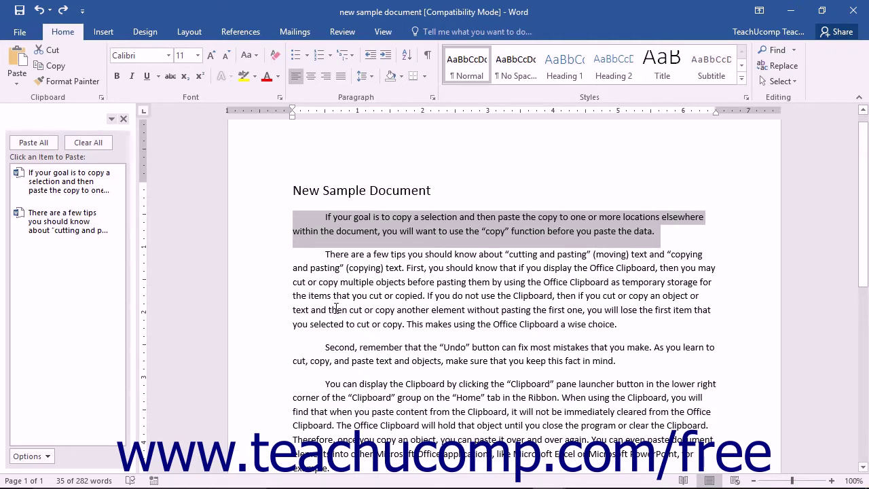
# Paste the "If your goal is to copy" paragraph three times at the document's end, the first two from the Office Clipboard.
pyautogui.scroll(-1, 336, 309)
pyautogui.scroll(-3, 336, 308)
pyautogui.click(311, 369)
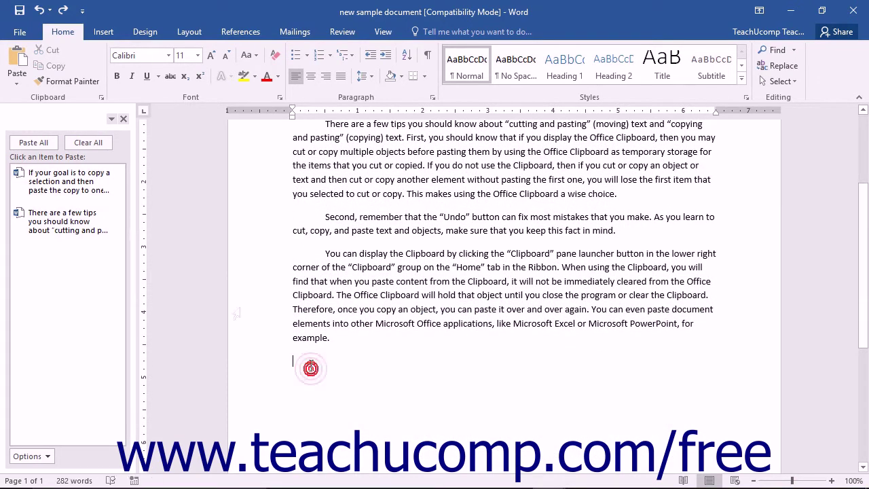
pyautogui.click(72, 195)
pyautogui.click(71, 195)
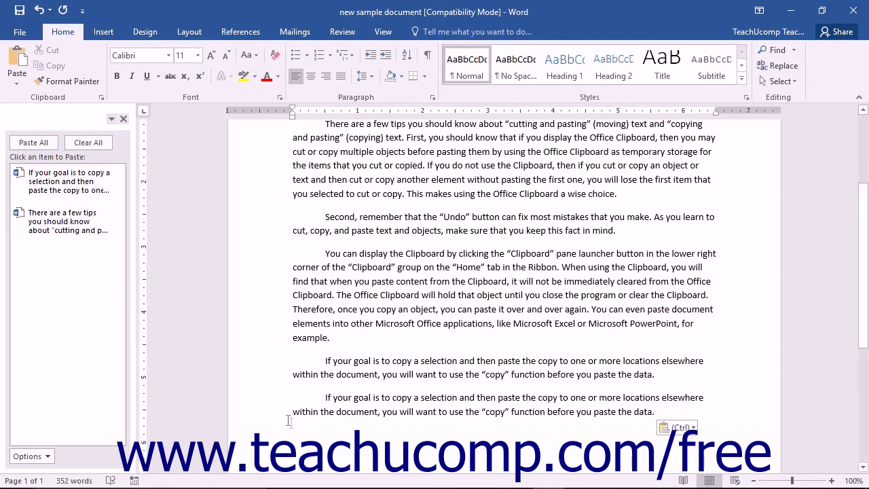
pyautogui.click(301, 438)
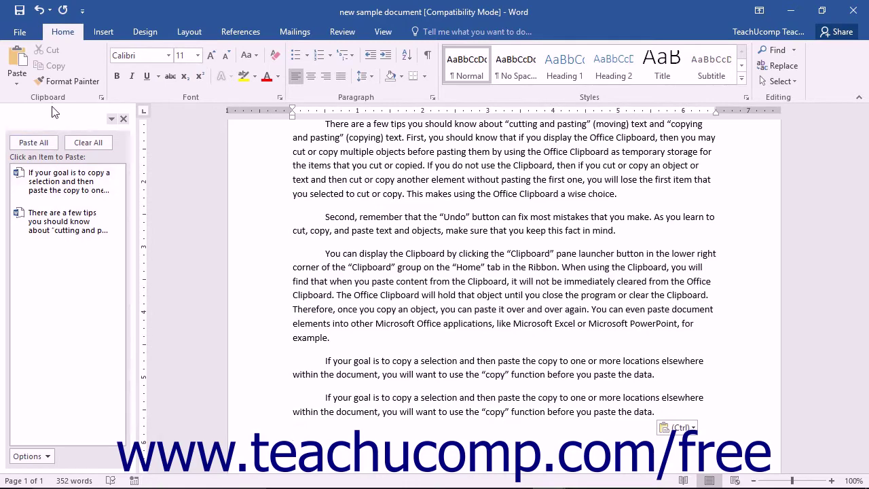
pyautogui.click(17, 60)
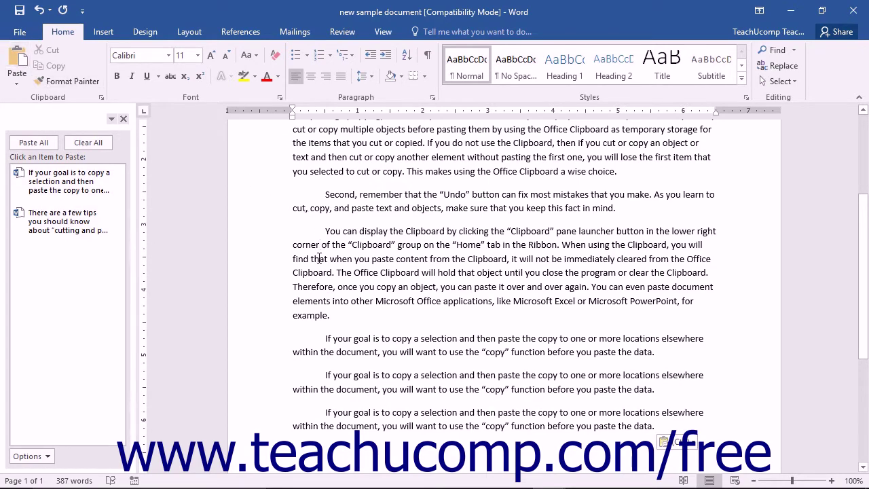
# Preview paste options such as Merge Formatting on the empty line below the pasted paragraphs, without pasting anything.
pyautogui.scroll(-1, 309, 314)
pyautogui.rightClick(300, 416)
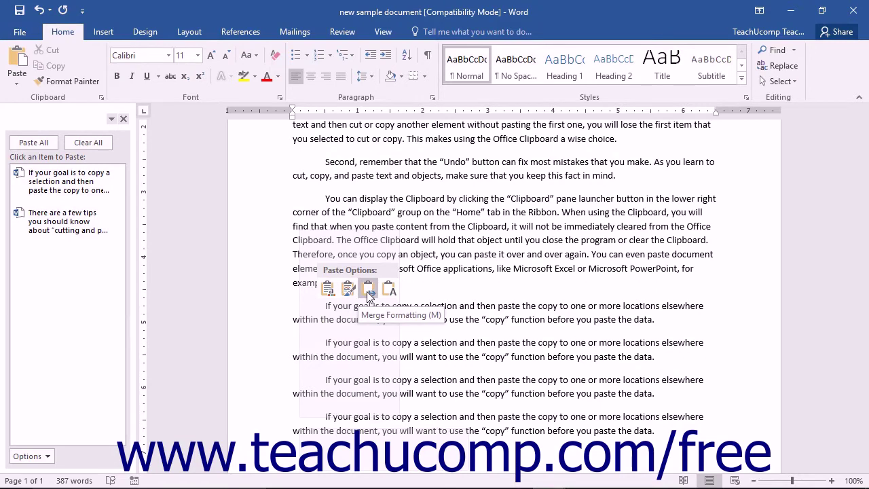
pyautogui.click(299, 421)
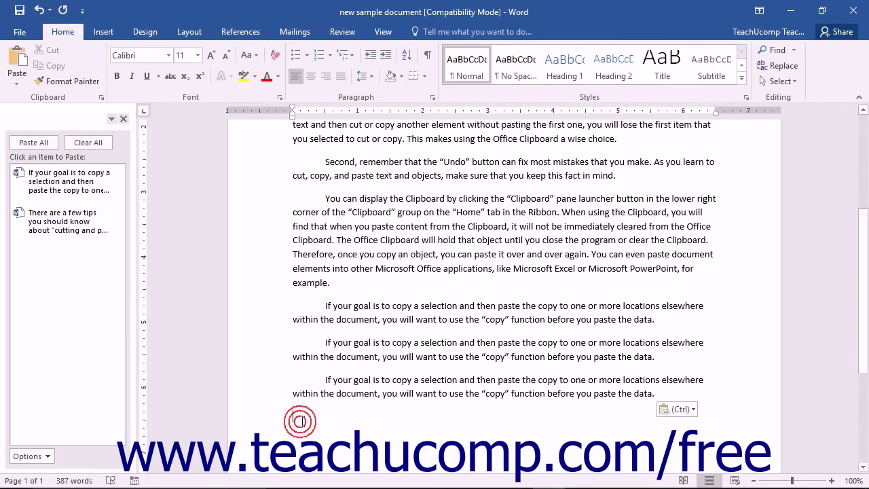
# Paste the copied paragraph on the last empty line as Unformatted Text using Paste Special.
pyautogui.click(17, 87)
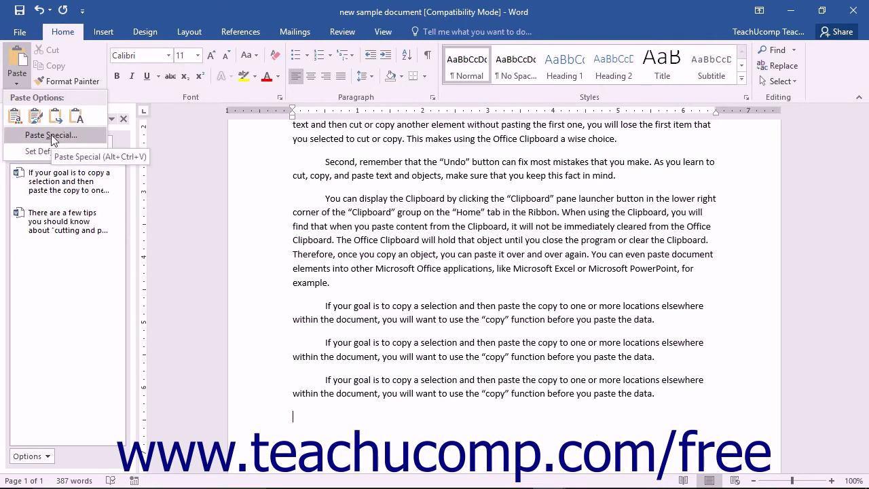
pyautogui.click(51, 134)
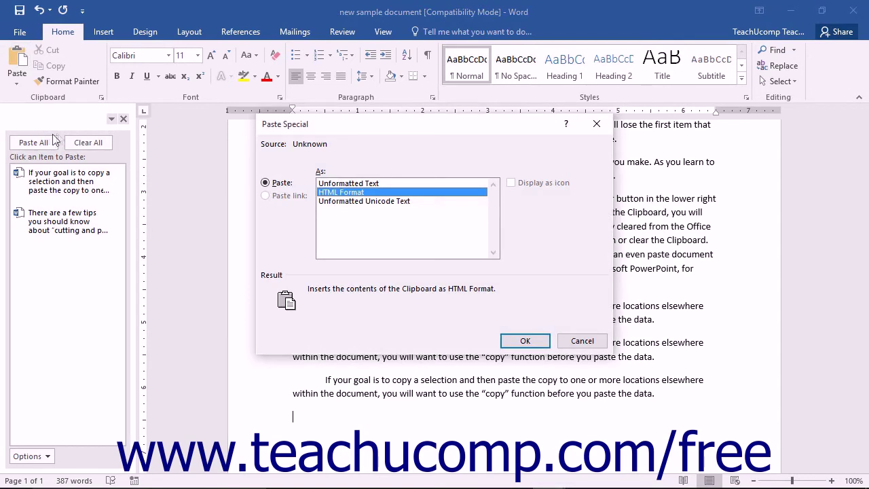
pyautogui.click(335, 191)
pyautogui.click(373, 183)
pyautogui.click(522, 340)
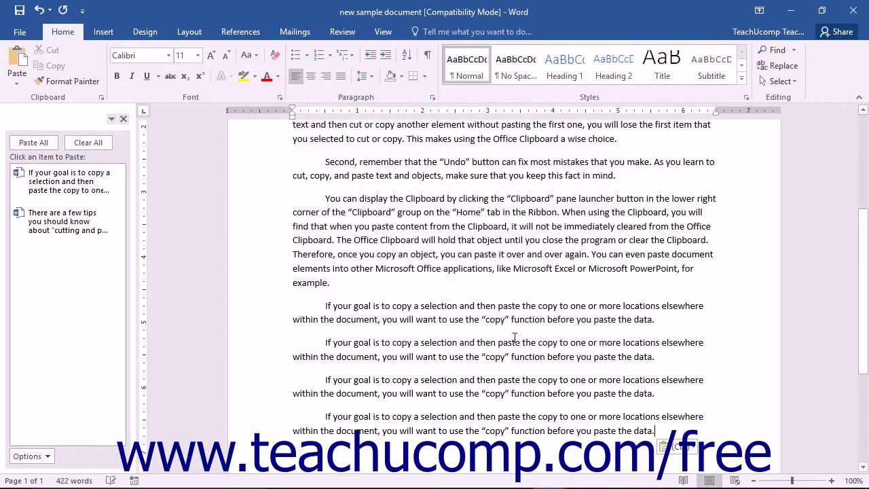
# Review the default cut, copy and paste settings in the advanced Word options.
pyautogui.click(17, 84)
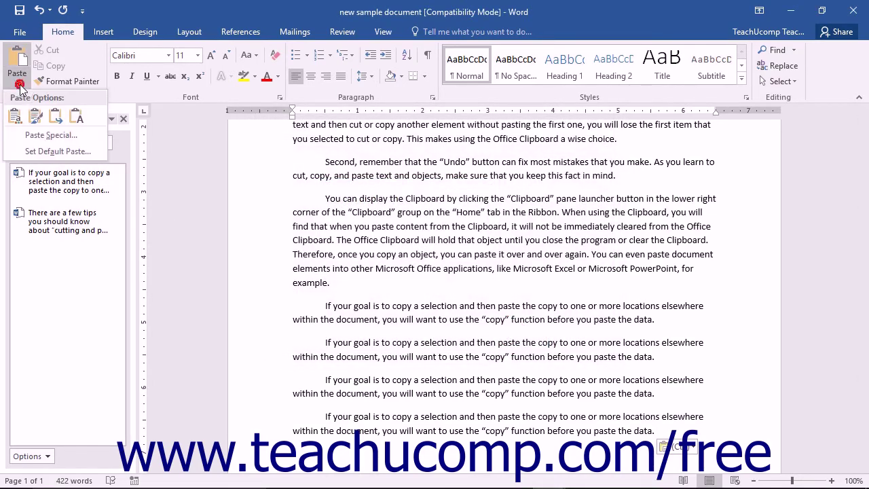
pyautogui.click(49, 151)
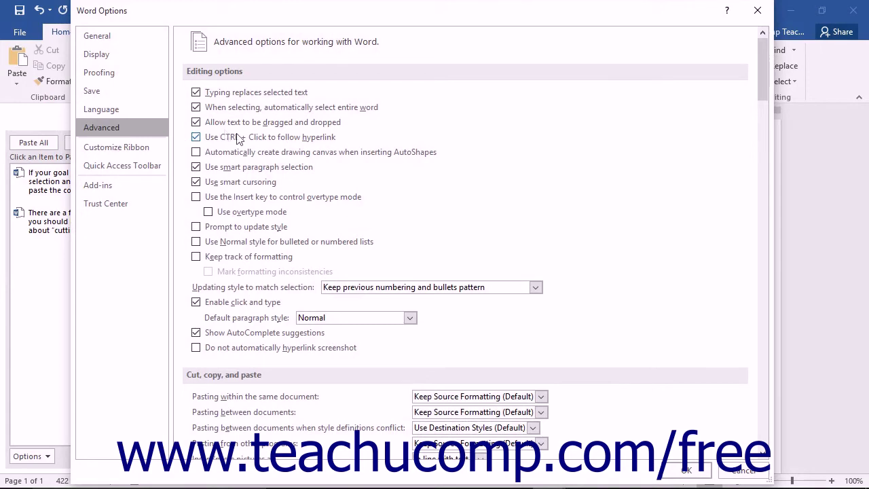
pyautogui.scroll(-1, 248, 280)
pyautogui.scroll(-2, 248, 280)
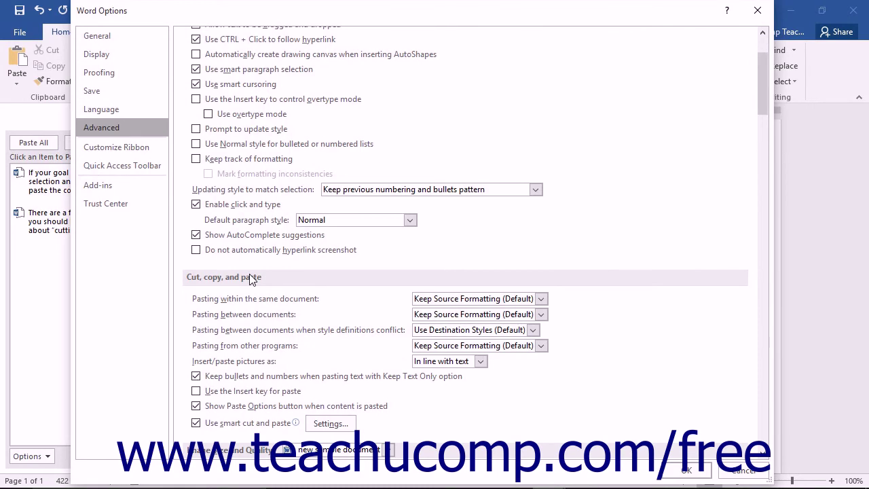
pyautogui.click(684, 470)
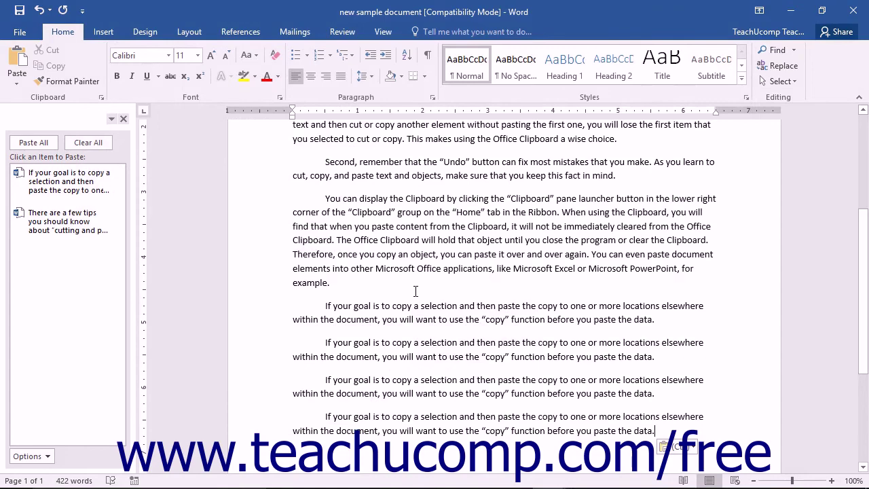
# Clear all collected items from the Office Clipboard.
pyautogui.click(95, 142)
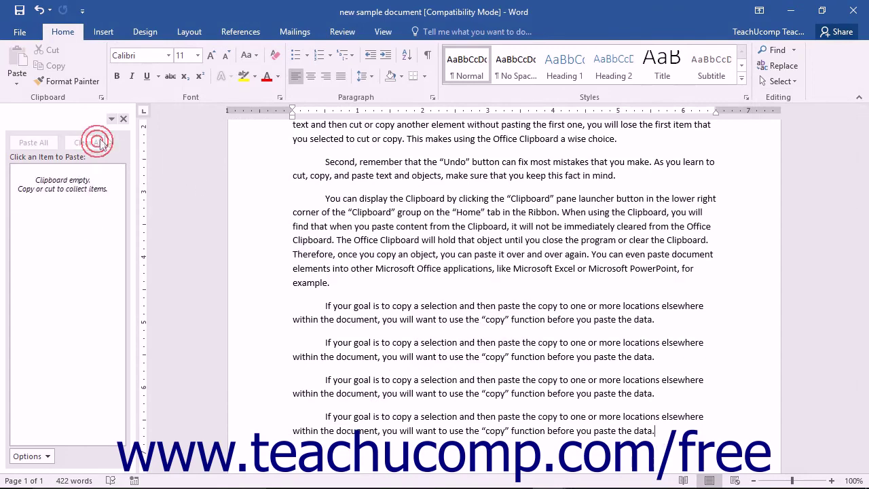